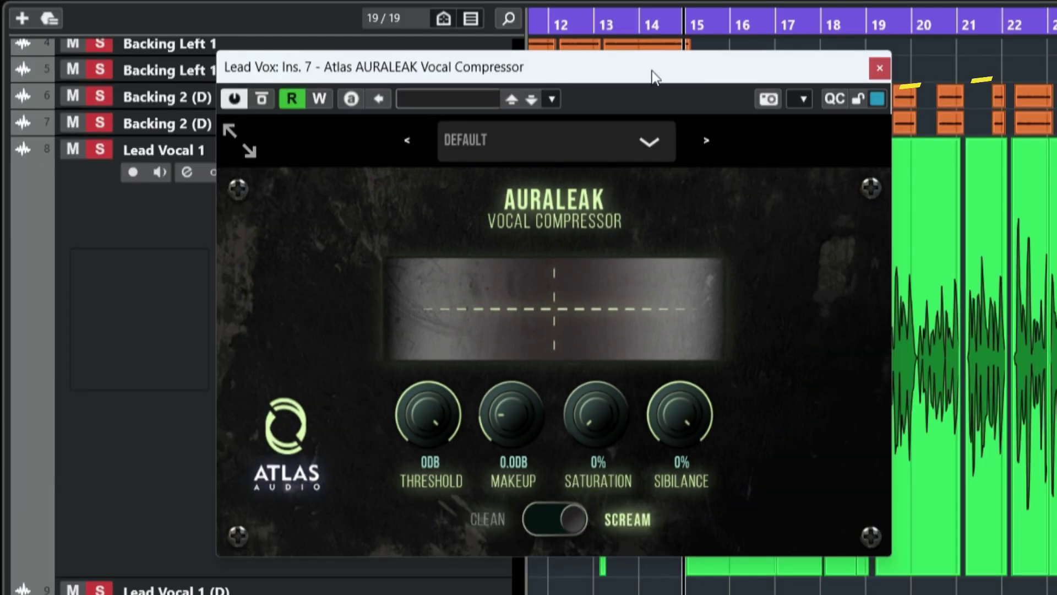
# Step: Reposition the AURALEAK window and leave the compressor in Scream mode
pyautogui.moveTo(652, 75); pyautogui.dragTo(391, 81)
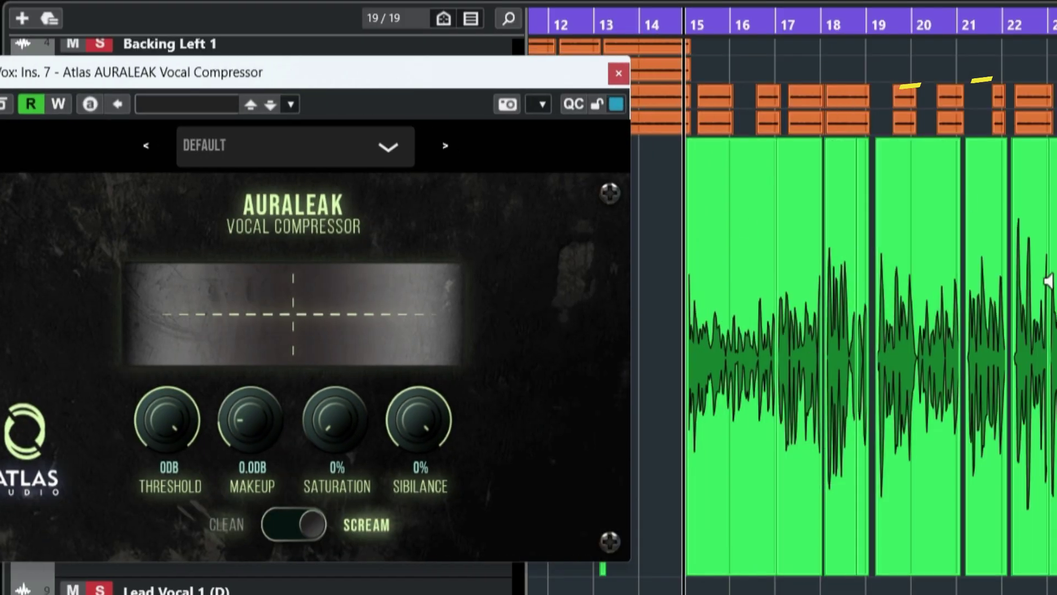
pyautogui.moveTo(266, 70); pyautogui.dragTo(406, 74)
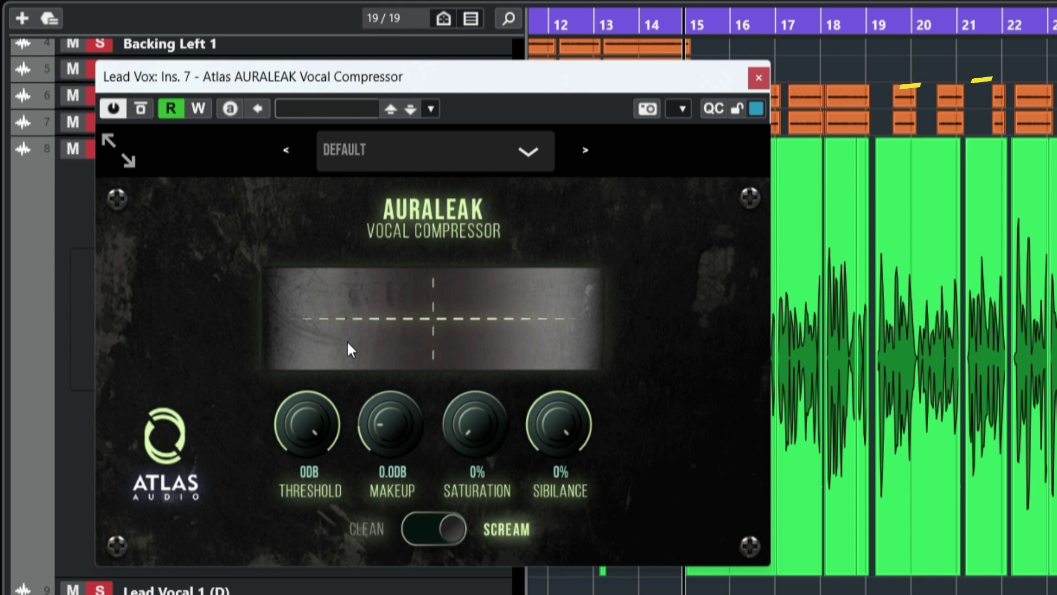
pyautogui.moveTo(500, 76); pyautogui.dragTo(503, 49)
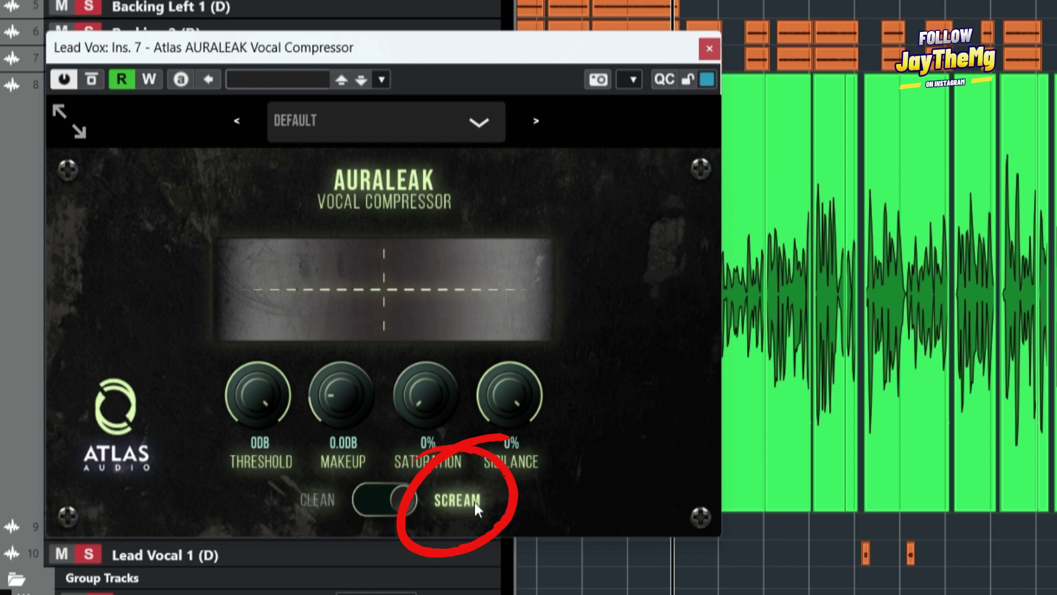
pyautogui.click(418, 501)
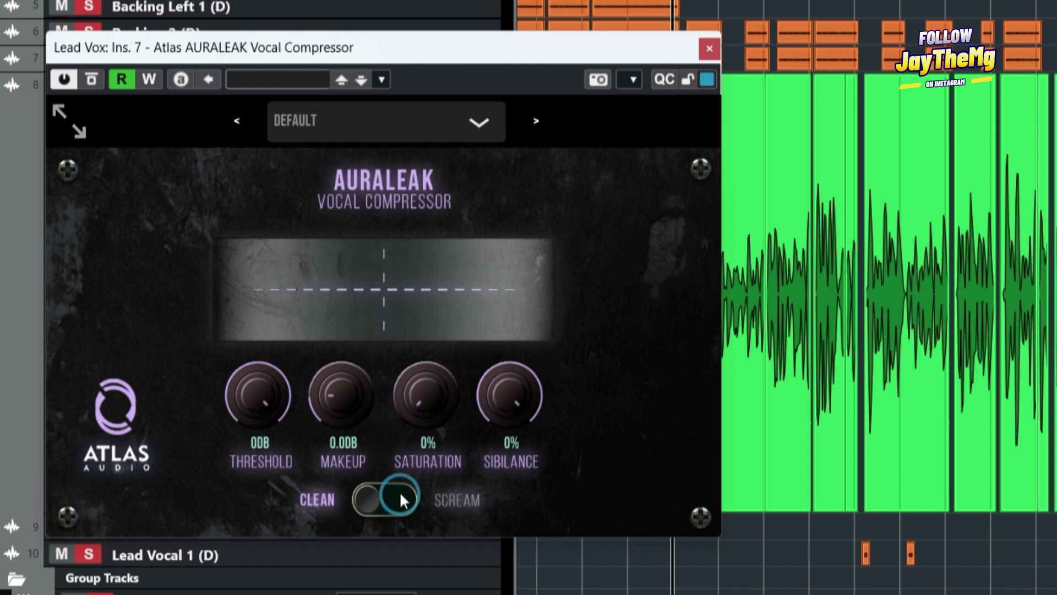
pyautogui.click(399, 491)
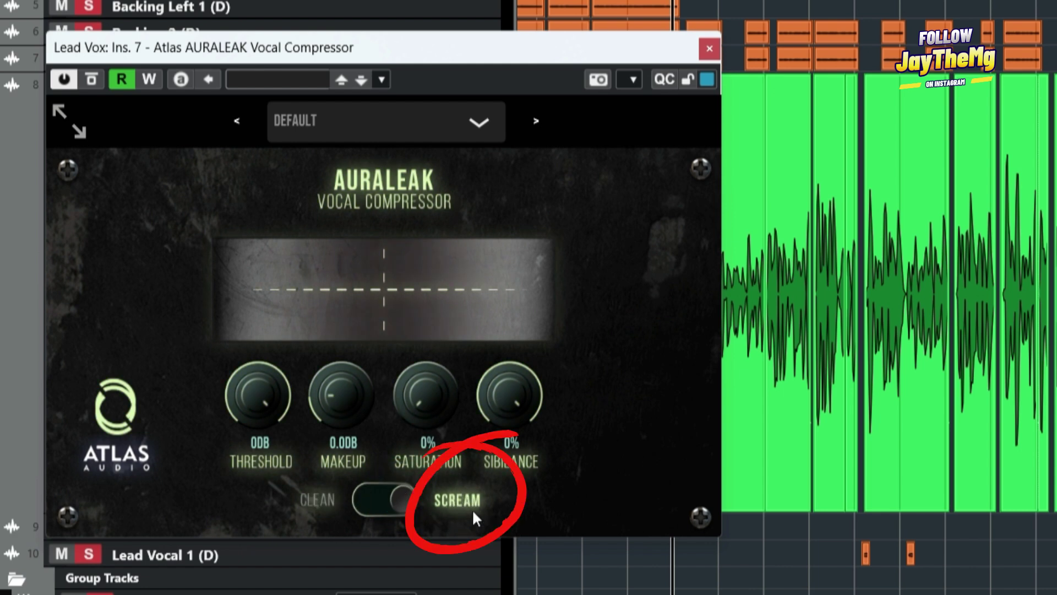
pyautogui.moveTo(443, 48)
pyautogui.mouseDown()
pyautogui.moveTo(587, 50)
pyautogui.moveTo(603, 39)
pyautogui.moveTo(422, 26)
pyautogui.moveTo(386, 62)
pyautogui.moveTo(305, 25)
pyautogui.moveTo(348, 32)
pyautogui.mouseUp()
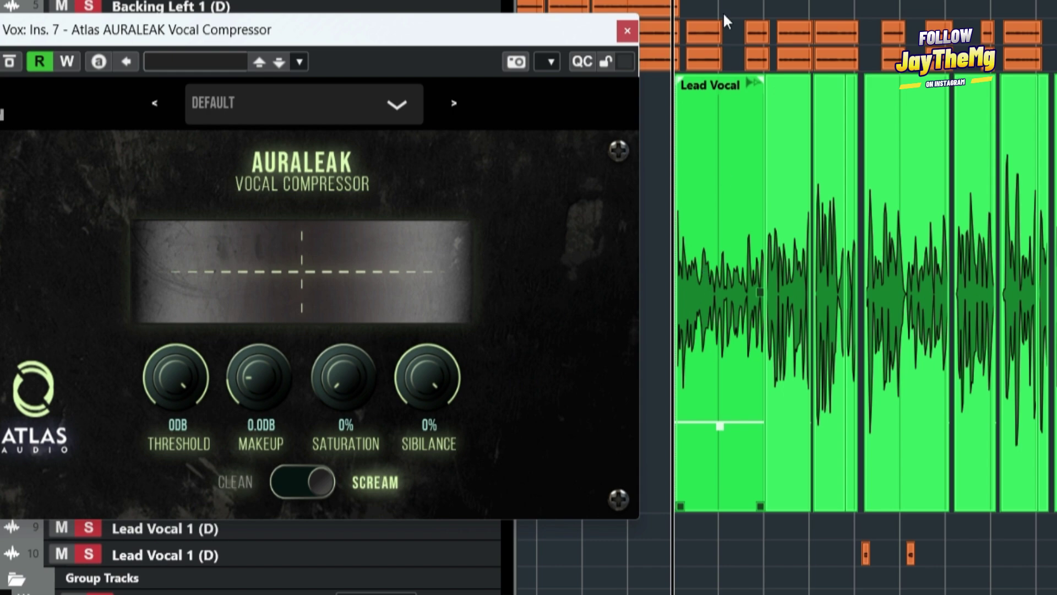
# Step: Zoom out to show all Lead Vocal events, revealing the track list, and keep the threshold at 0 dB
pyautogui.scroll(3, 816, 47)
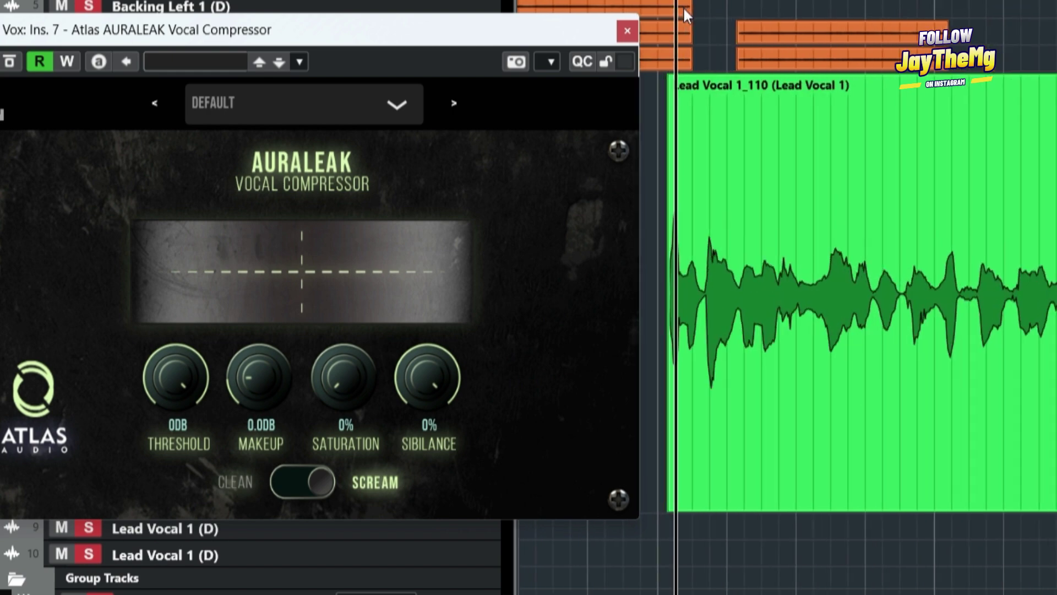
pyautogui.scroll(3, 815, 68)
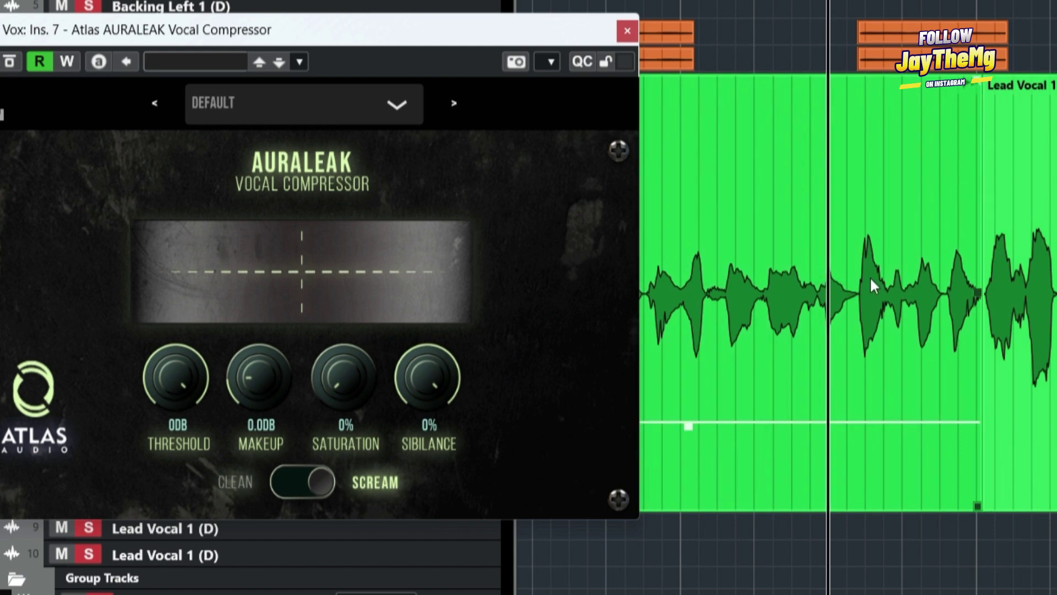
pyautogui.press('g')
pyautogui.press('g')
pyautogui.press('g')
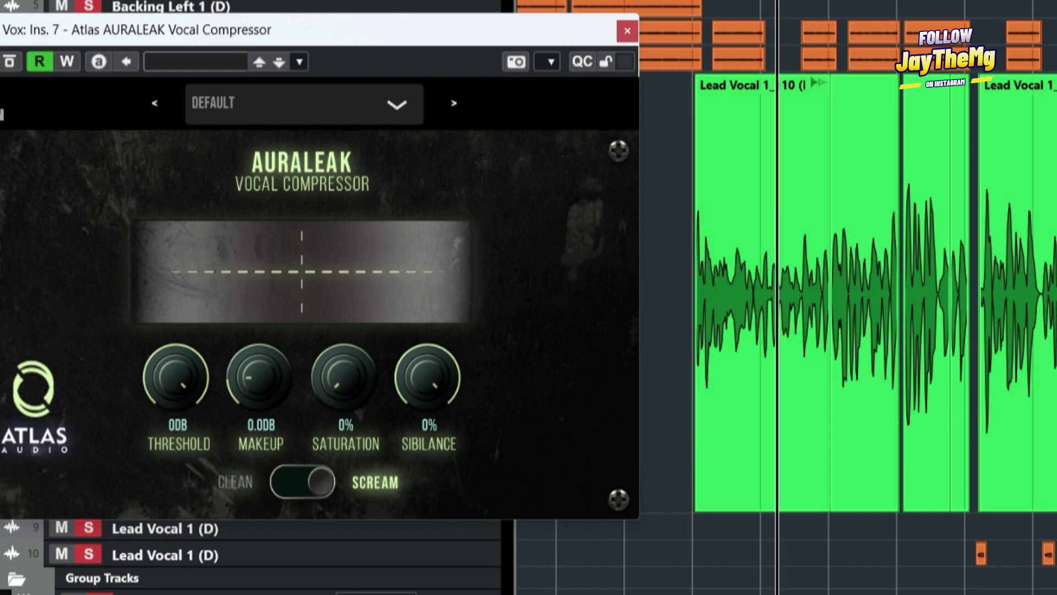
pyautogui.moveTo(293, 34); pyautogui.dragTo(399, 30)
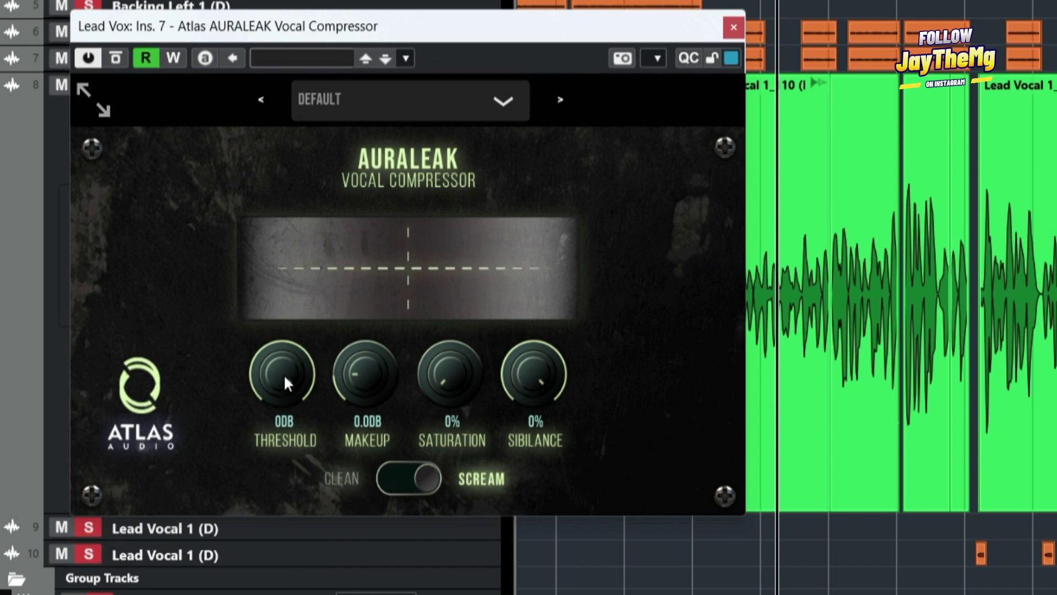
pyautogui.moveTo(257, 363); pyautogui.dragTo(259, 399)
pyautogui.doubleClick(261, 346)
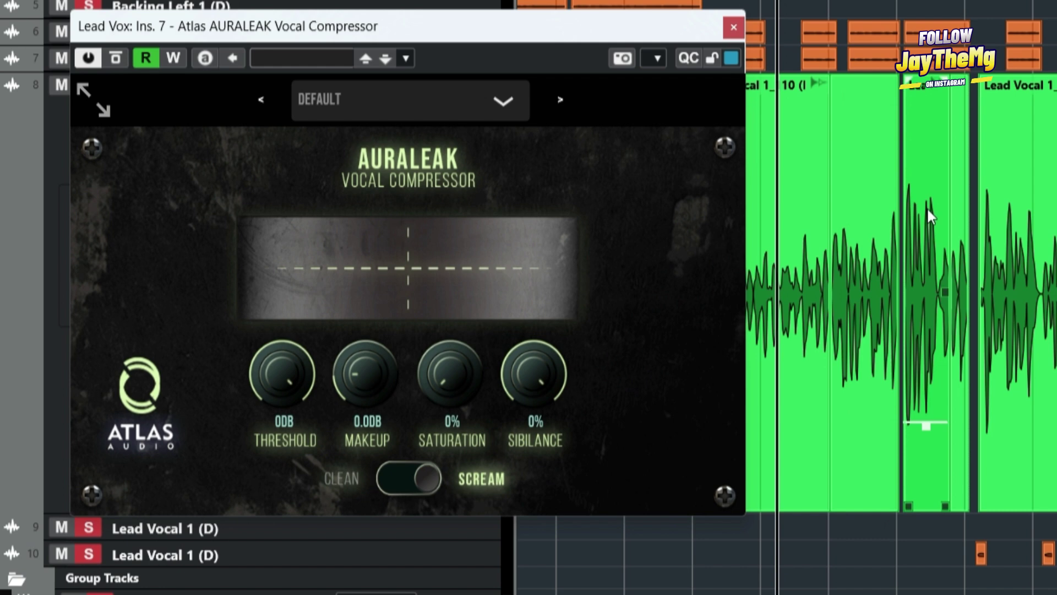
pyautogui.moveTo(496, 39); pyautogui.dragTo(463, 44)
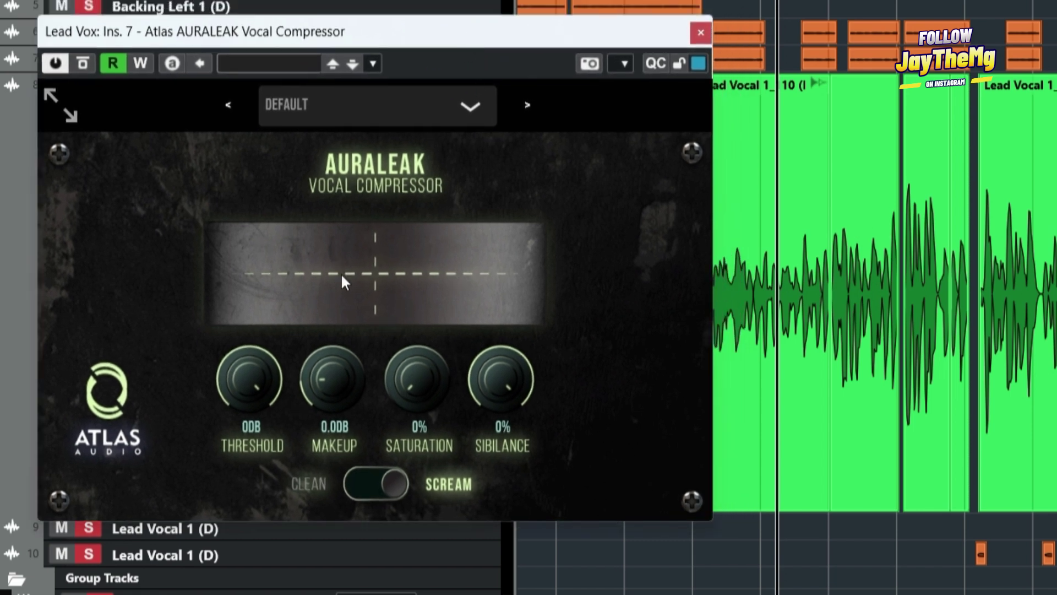
# Step: Switch the AURALEAK window to its Large size and move it up and left
pyautogui.click(64, 97)
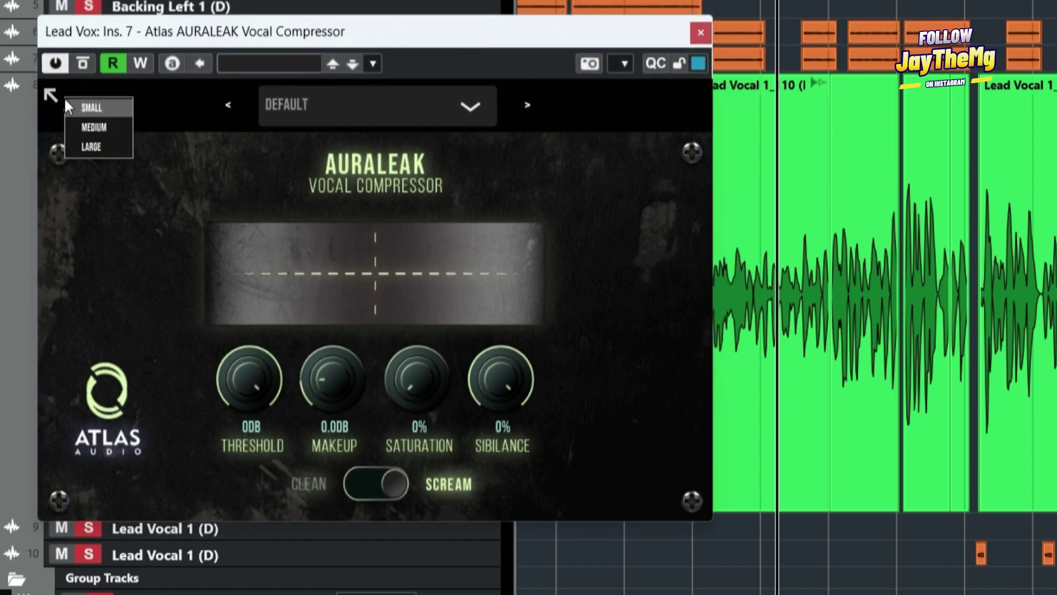
pyautogui.click(103, 145)
pyautogui.moveTo(367, 17); pyautogui.dragTo(303, 1)
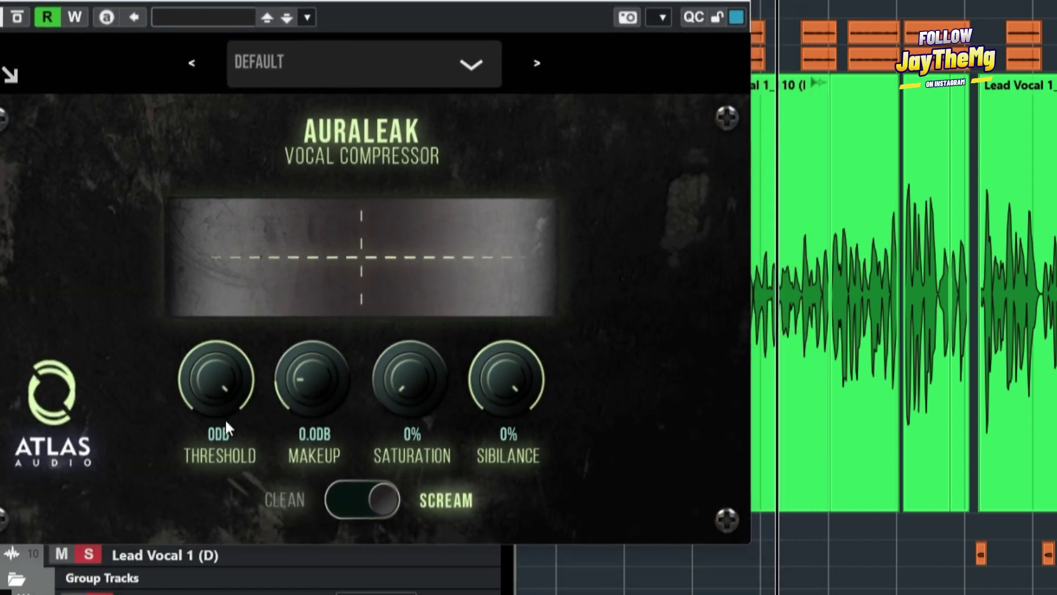
# Step: Play the vocal and lower the compressor threshold to -18 dB
pyautogui.press('space')
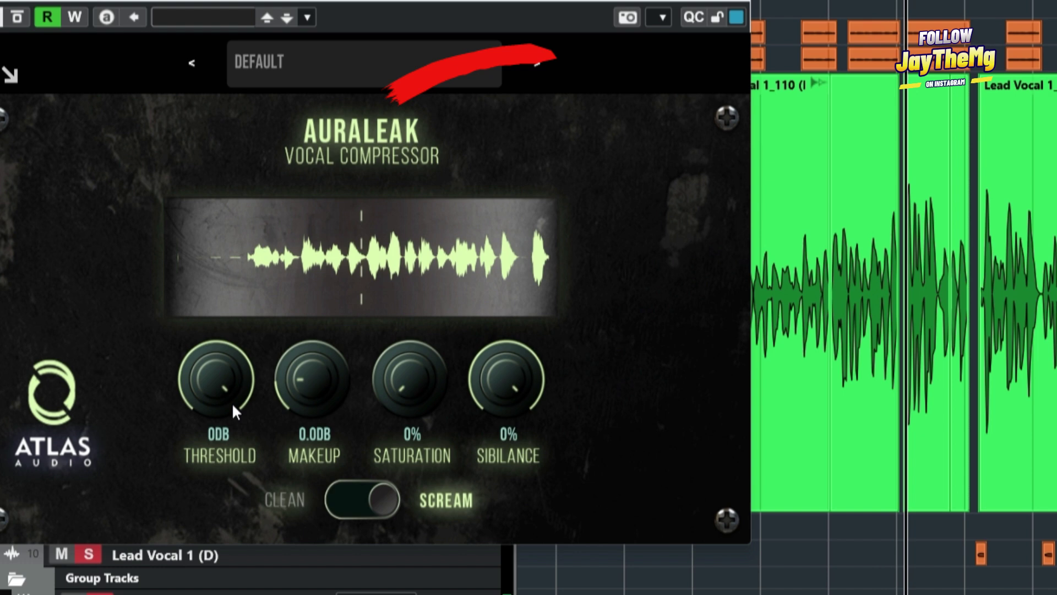
pyautogui.moveTo(218, 381); pyautogui.dragTo(212, 507)
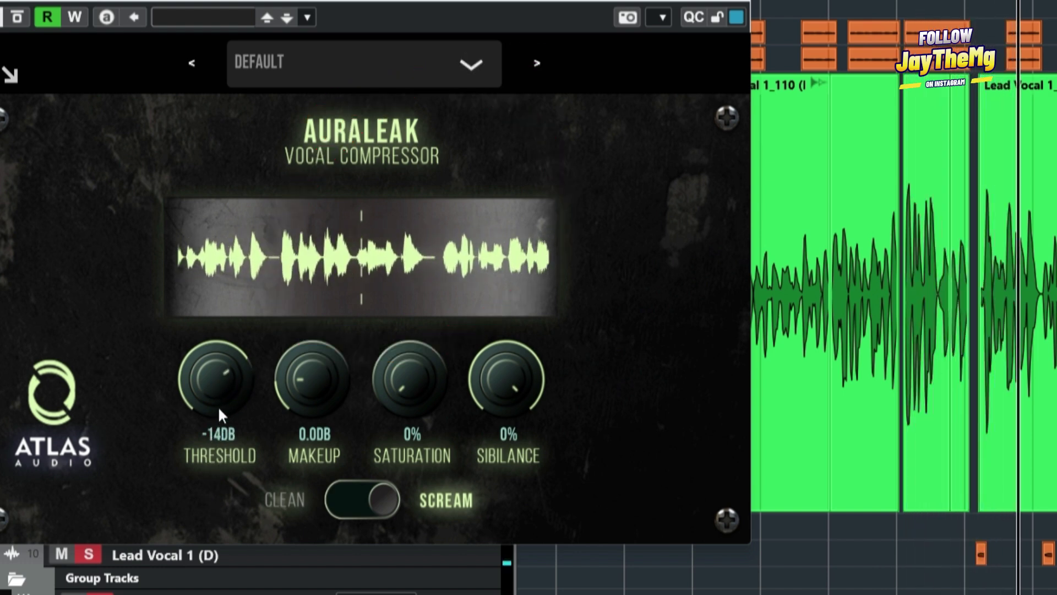
pyautogui.moveTo(218, 382); pyautogui.dragTo(220, 404)
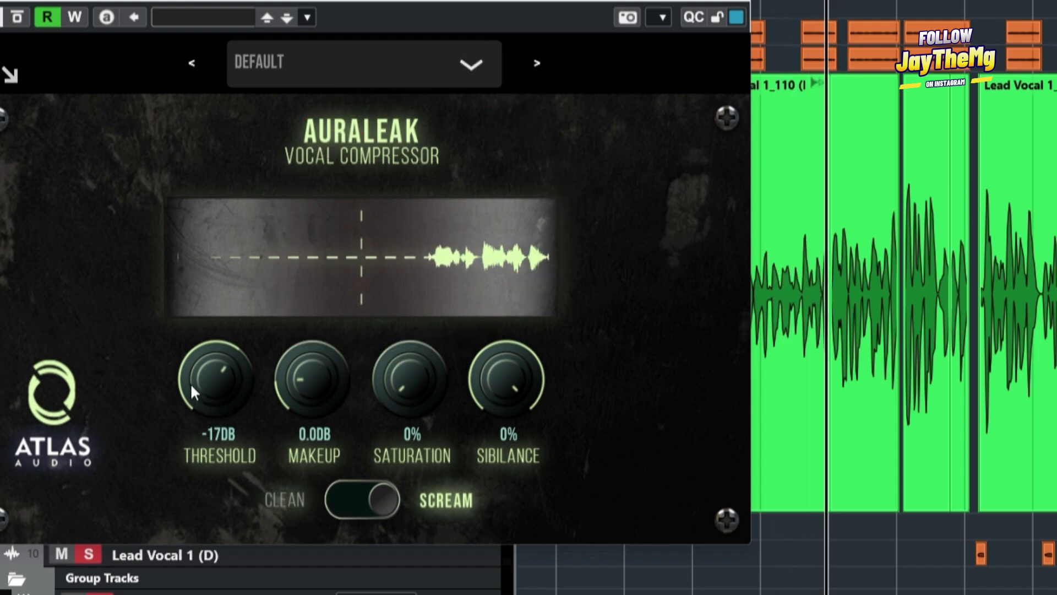
pyautogui.moveTo(202, 381); pyautogui.dragTo(202, 390)
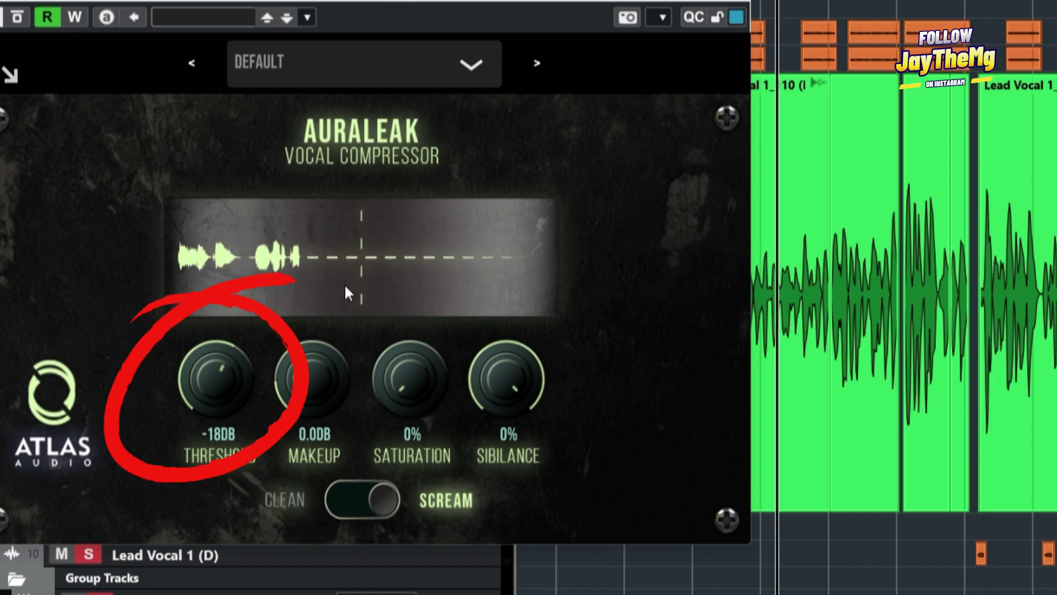
pyautogui.doubleClick(213, 390)
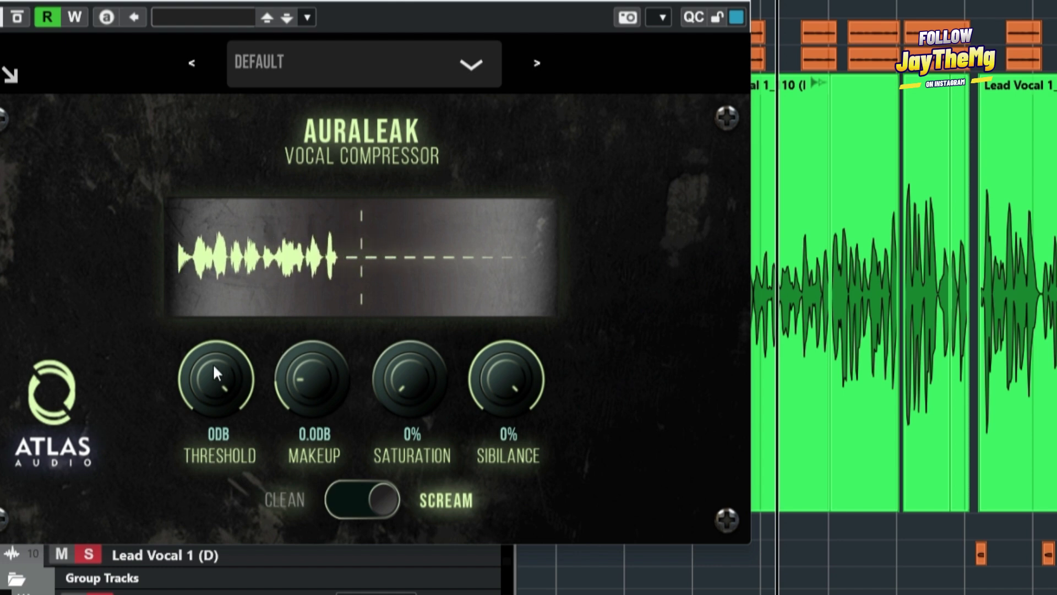
pyautogui.moveTo(213, 362); pyautogui.dragTo(210, 473)
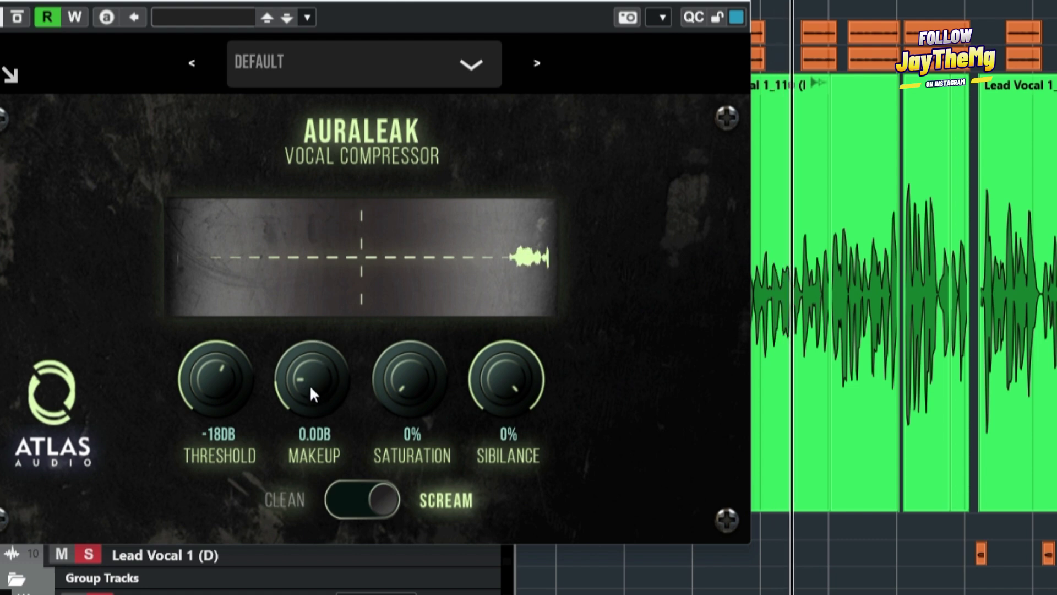
# Step: Raise the AURALEAK makeup gain to 2.4 dB and nudge the window right
pyautogui.moveTo(310, 384)
pyautogui.mouseDown()
pyautogui.moveTo(309, 361)
pyautogui.moveTo(306, 374)
pyautogui.mouseUp()
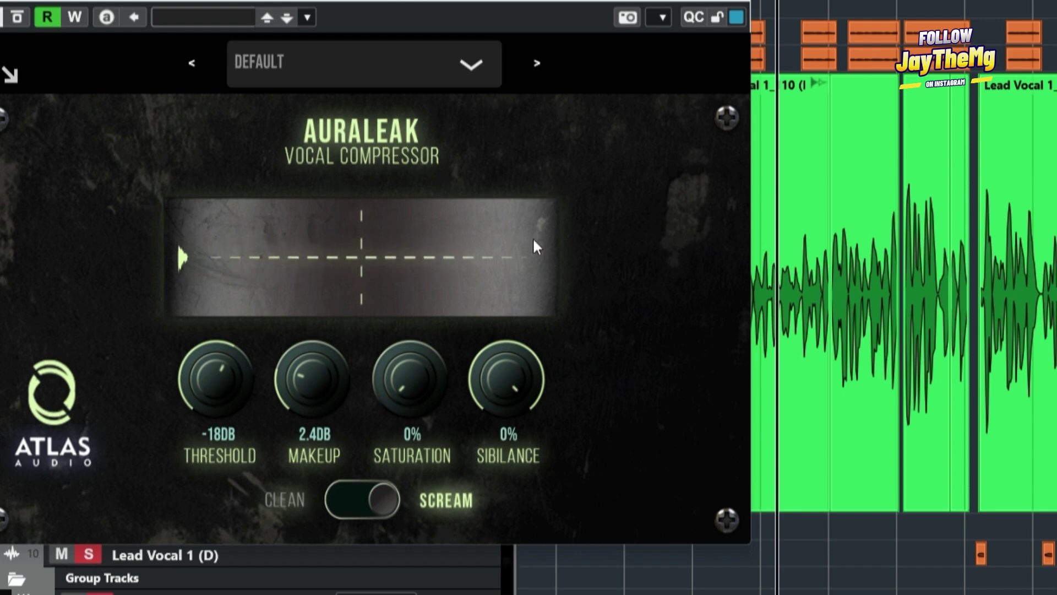
pyautogui.moveTo(401, 2); pyautogui.dragTo(423, 1)
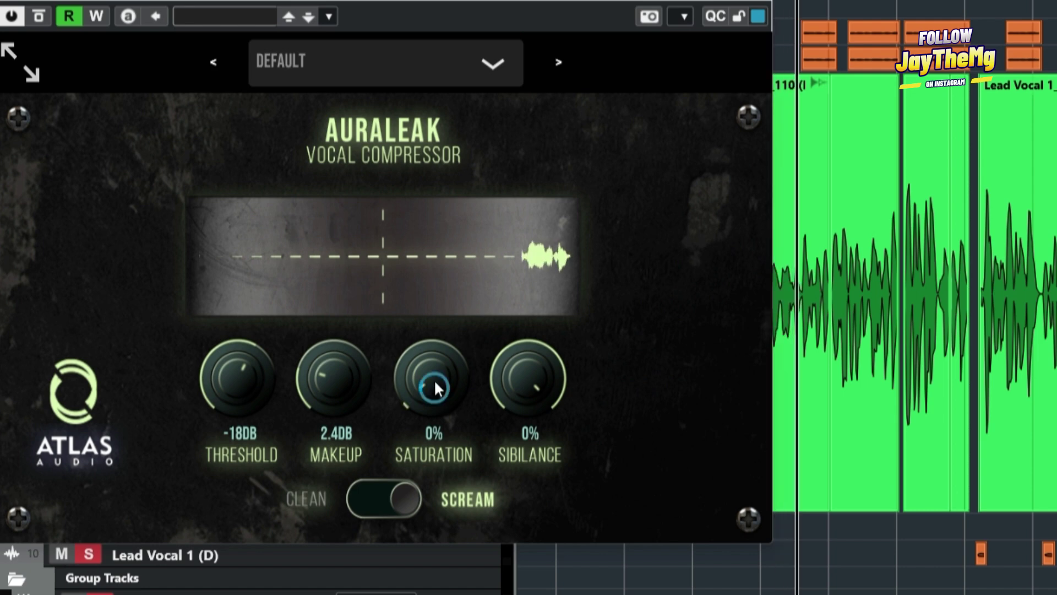
# Step: Set AURALEAK saturation to 3% and sibilance to -8%
pyautogui.moveTo(434, 379); pyautogui.dragTo(434, 362)
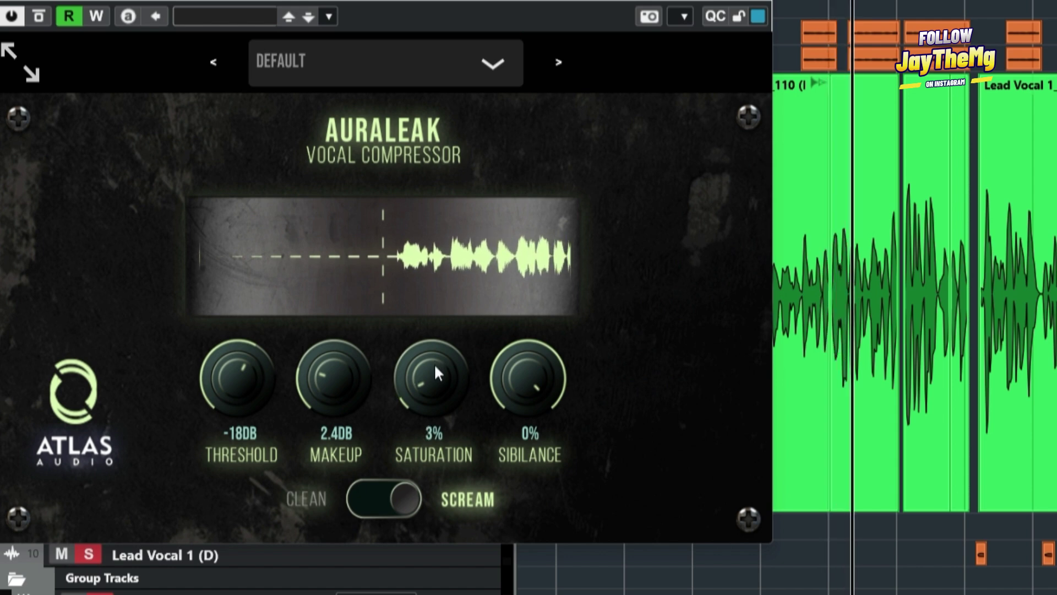
pyautogui.moveTo(520, 378); pyautogui.dragTo(528, 450)
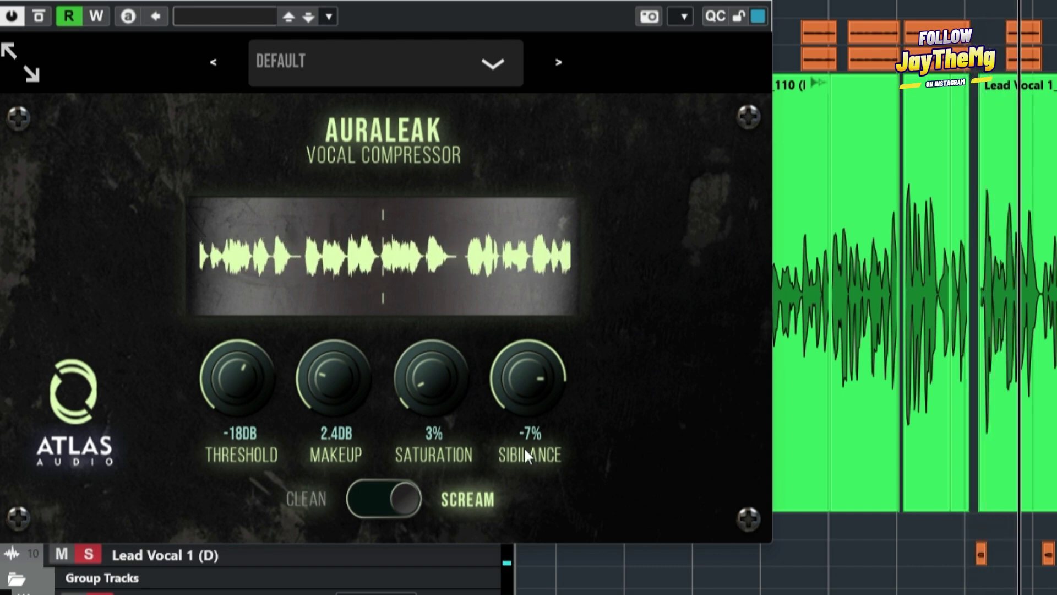
pyautogui.moveTo(522, 402); pyautogui.dragTo(526, 406)
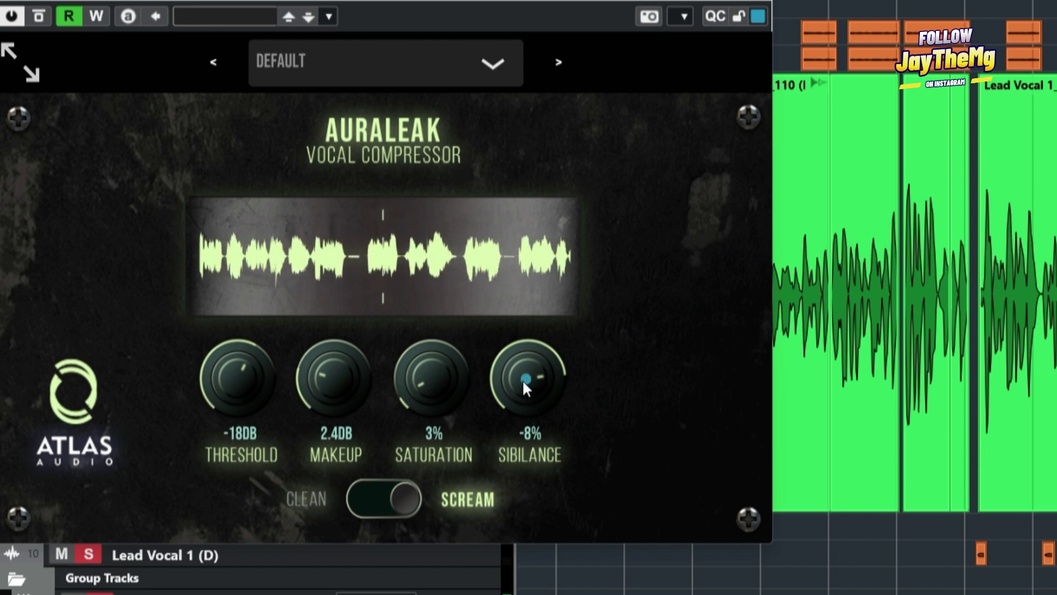
# Step: Stop playback of the lead vocal
pyautogui.press('space')
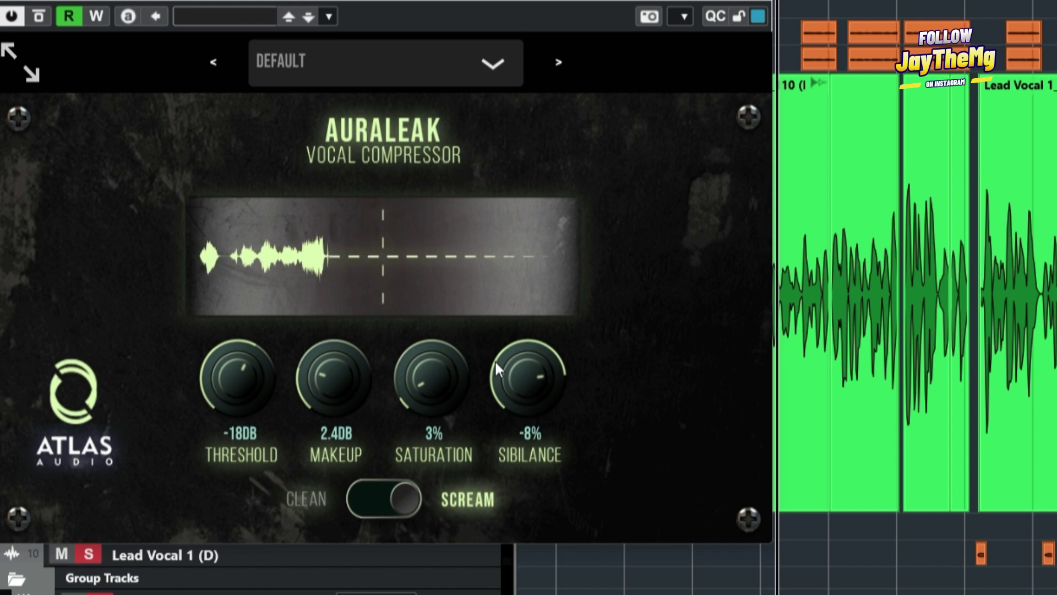